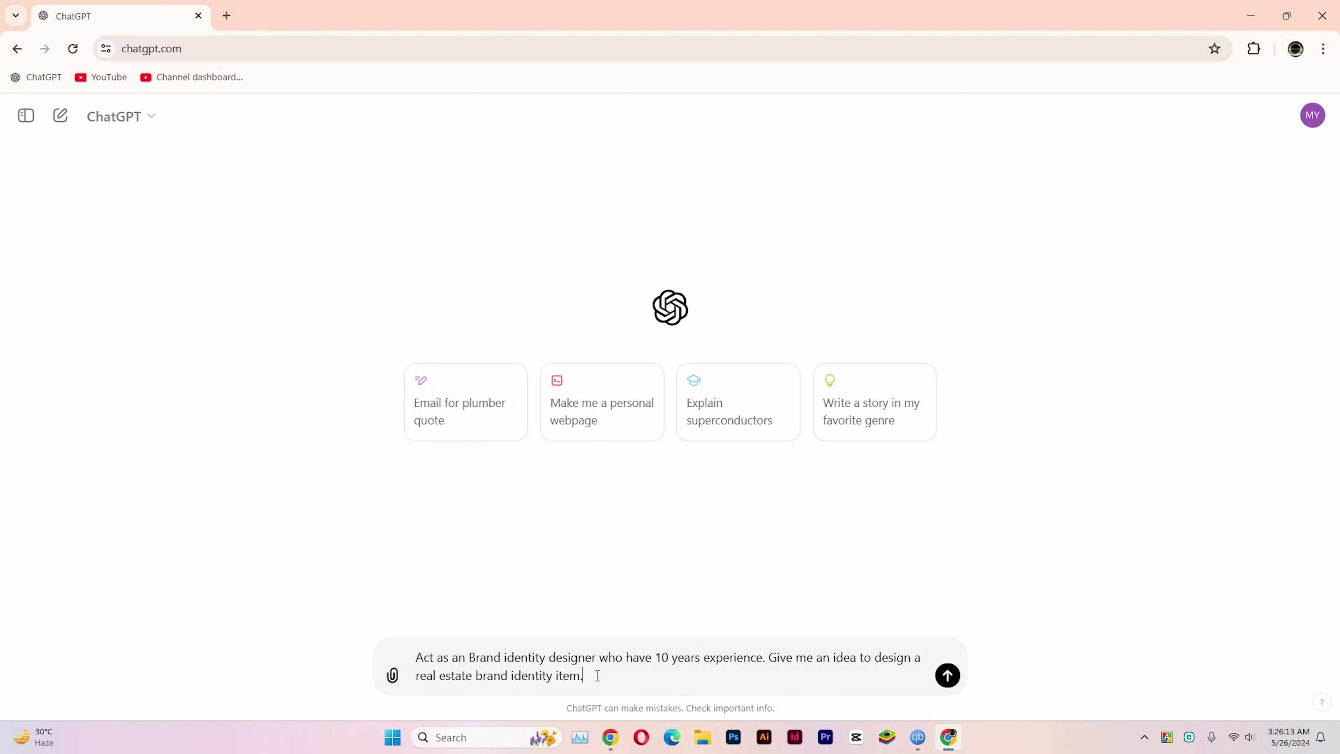
Step: Submit the drafted prompt asking a brand identity designer with 10 years experience for a real estate brand identity item idea
{"action": "key", "text": "Return"}
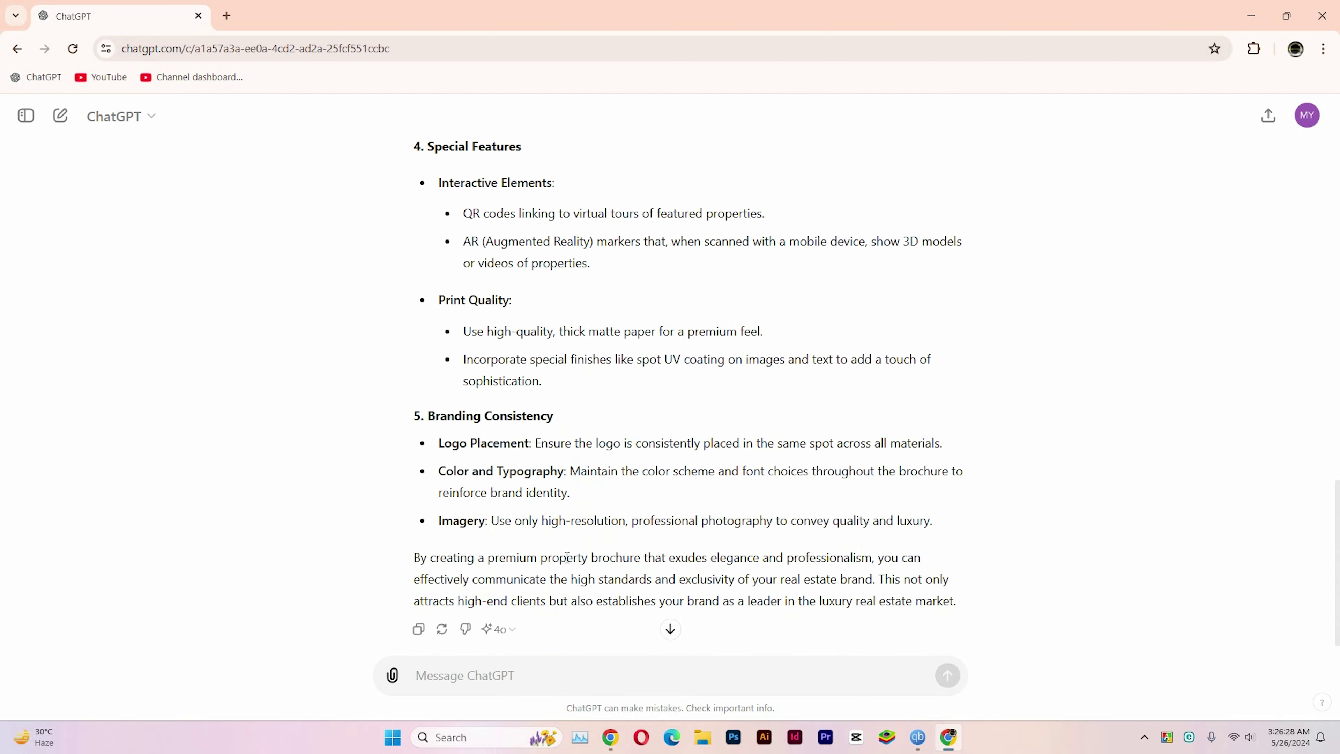
Step: Review the generated brochure concept from its beginning, examining the overall theme, style and cover design sections
{"action": "scroll", "coordinate": [566, 558], "scroll_direction": "up", "scroll_amount": 3}
{"action": "scroll", "coordinate": [567, 558], "scroll_direction": "up", "scroll_amount": 10}
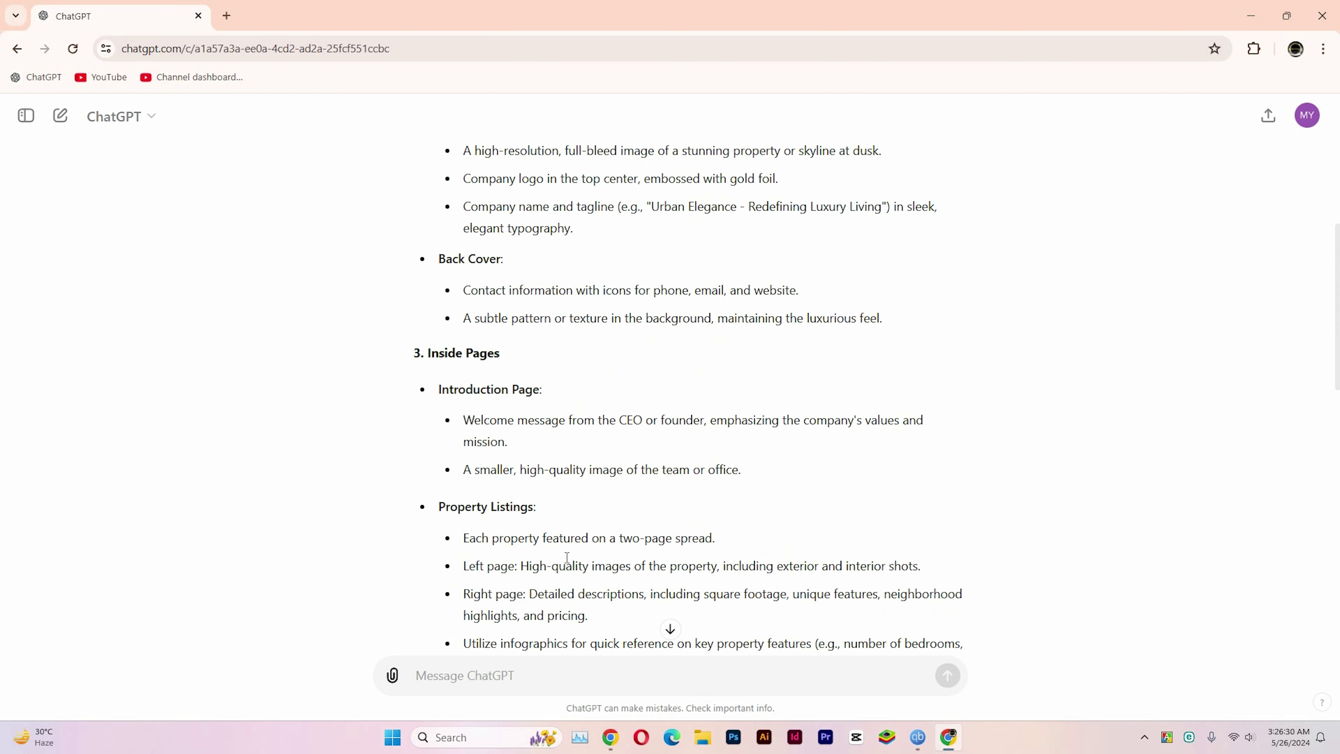
{"action": "scroll", "coordinate": [567, 558], "scroll_direction": "up", "scroll_amount": 3}
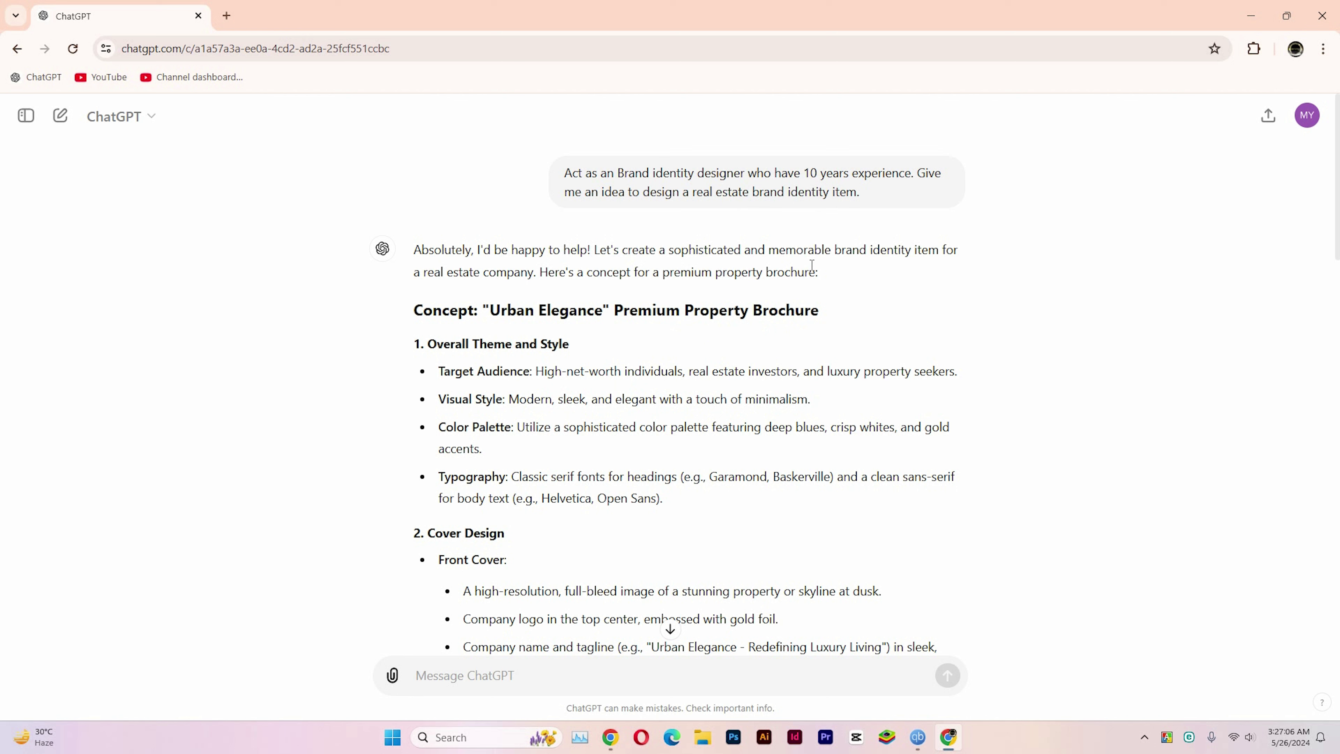
{"action": "mouse_move", "coordinate": [860, 199]}
{"action": "scroll", "coordinate": [557, 471], "scroll_direction": "down", "scroll_amount": 5}
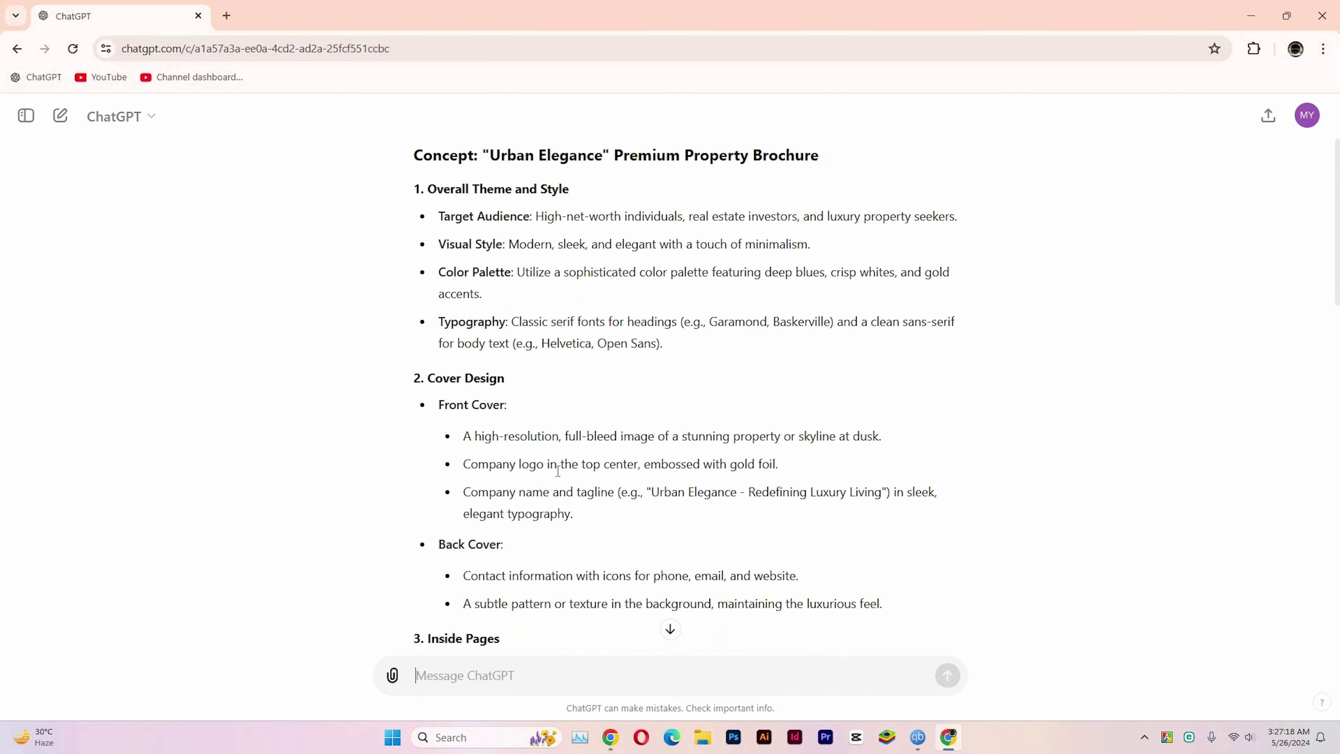
{"action": "scroll", "coordinate": [558, 471], "scroll_direction": "down", "scroll_amount": 3}
{"action": "scroll", "coordinate": [557, 475], "scroll_direction": "up", "scroll_amount": 7}
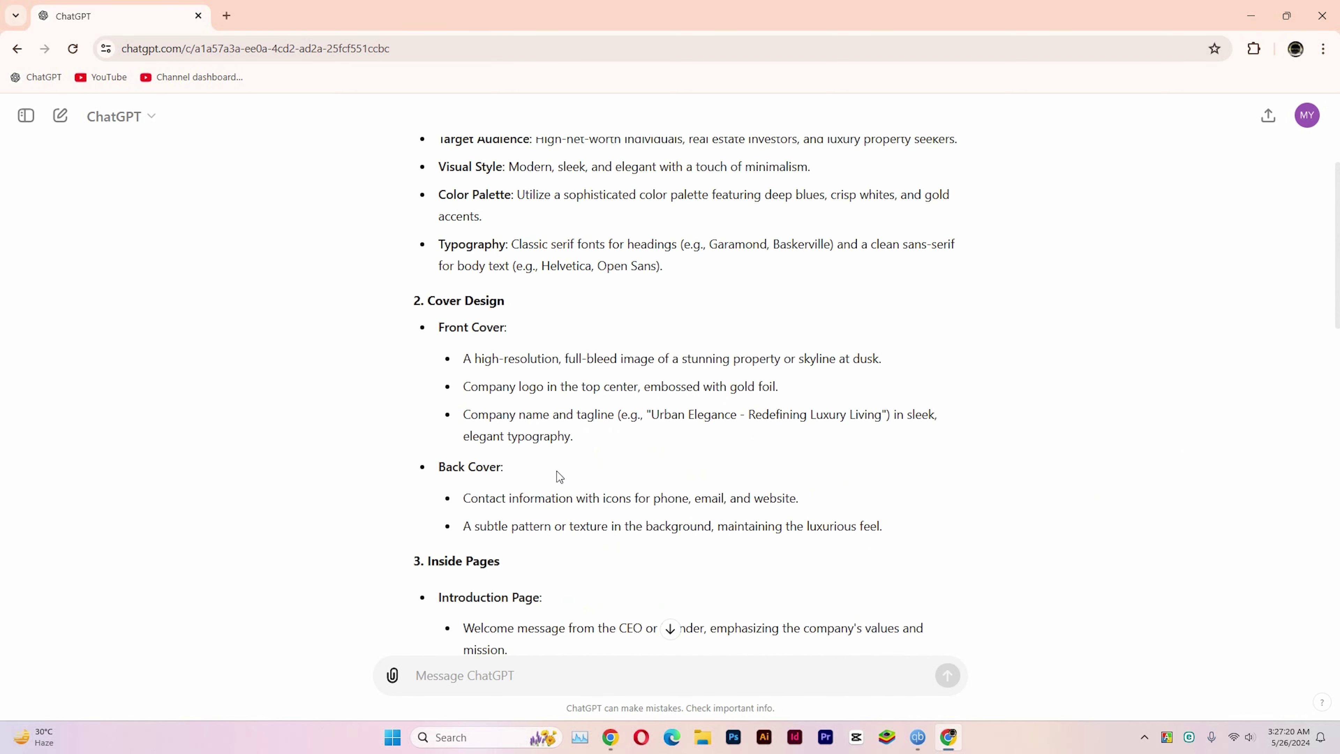
{"action": "scroll", "coordinate": [560, 477], "scroll_direction": "up", "scroll_amount": 2}
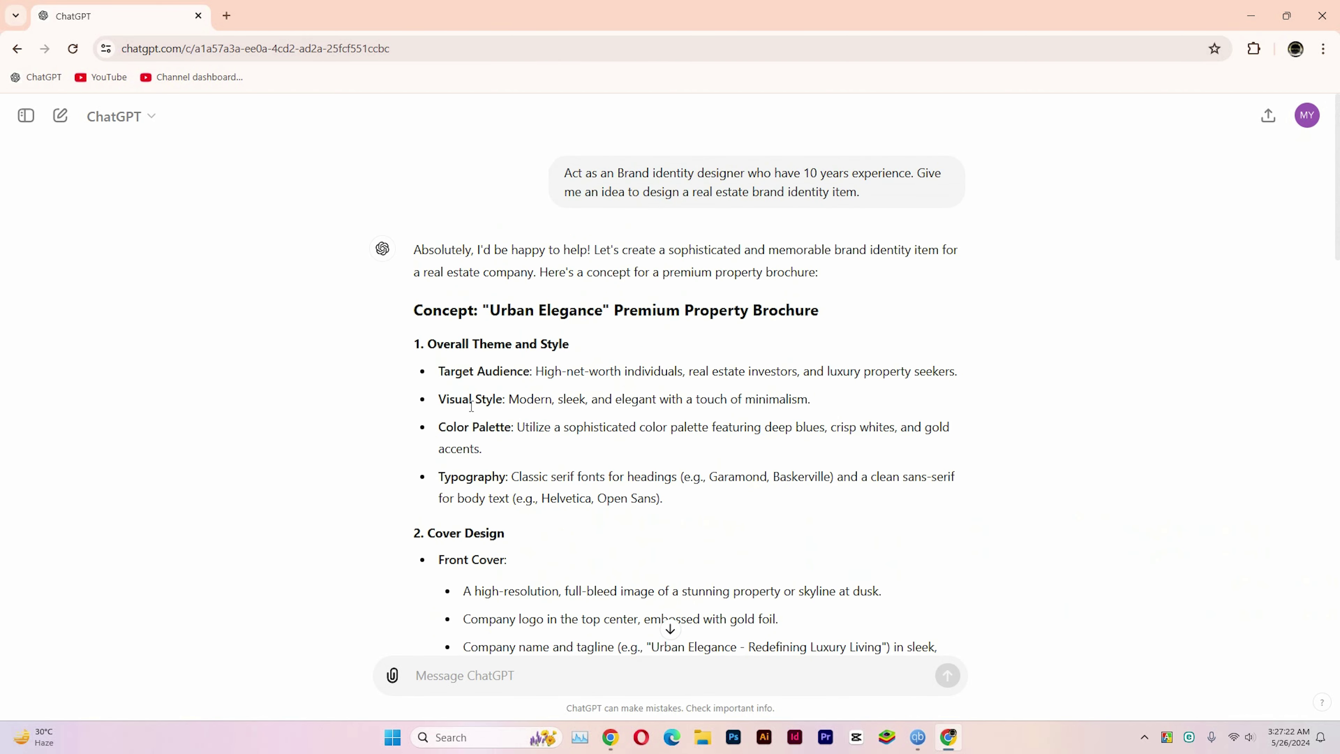
{"action": "scroll", "coordinate": [593, 336], "scroll_direction": "down", "scroll_amount": 2}
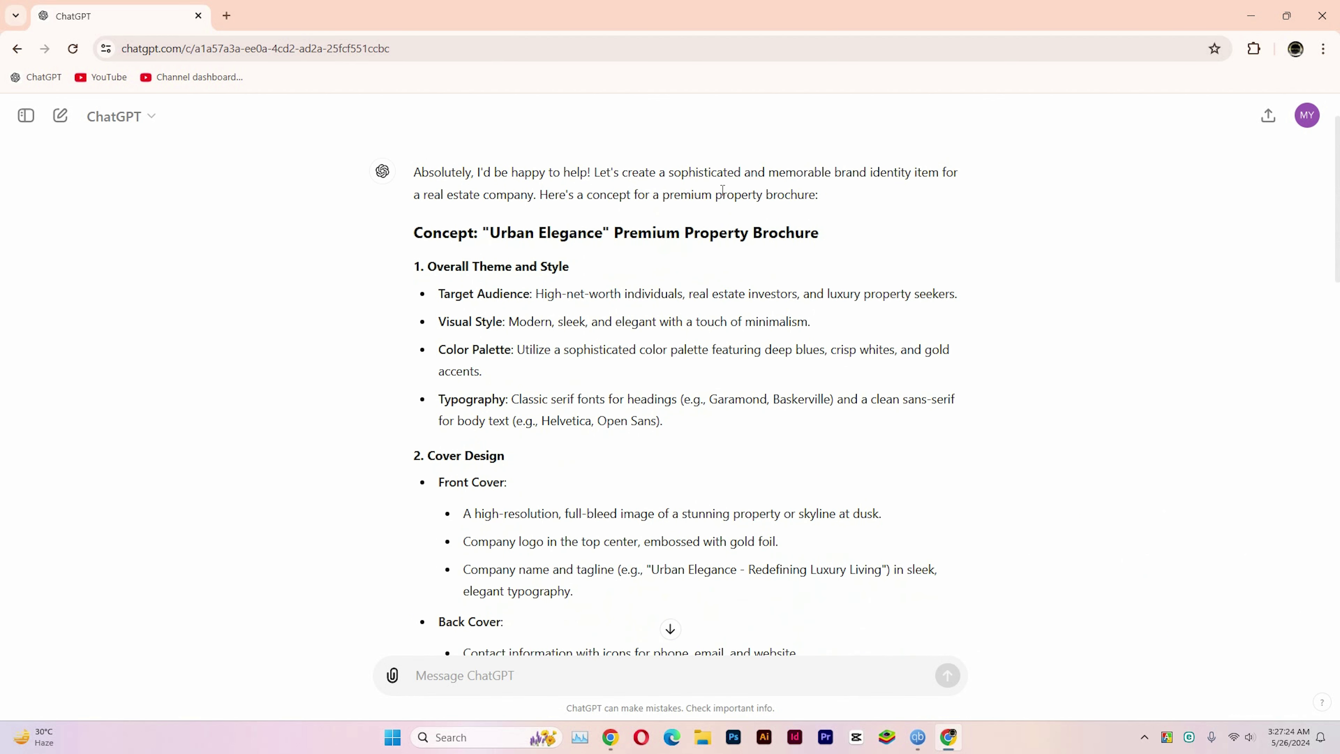
{"action": "scroll", "coordinate": [727, 189], "scroll_direction": "up", "scroll_amount": 2}
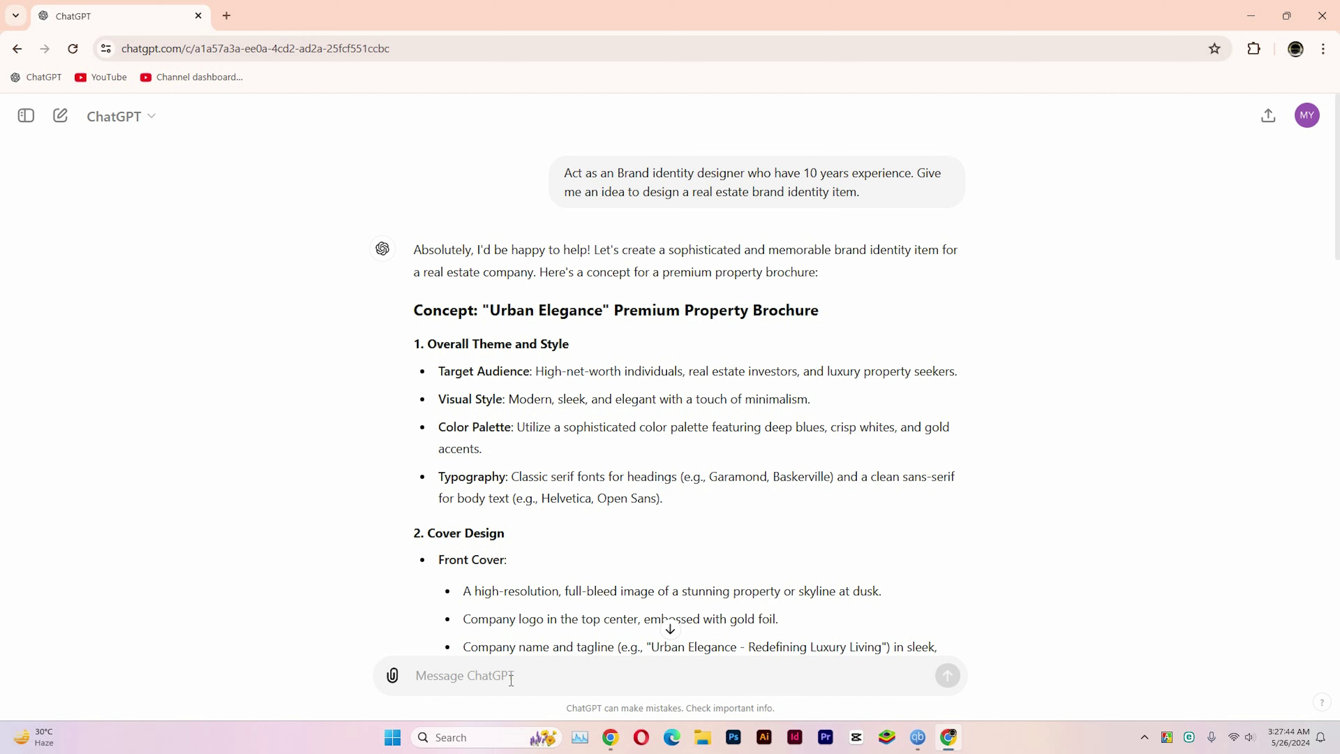
Step: Enter the previous brand identity prompt again as a new message, replacing the role with "content writer"
{"action": "type", "text": "Act as an Brand identity designer who have 10 years experience. Give me an idea to design a real estate brand identity item."}
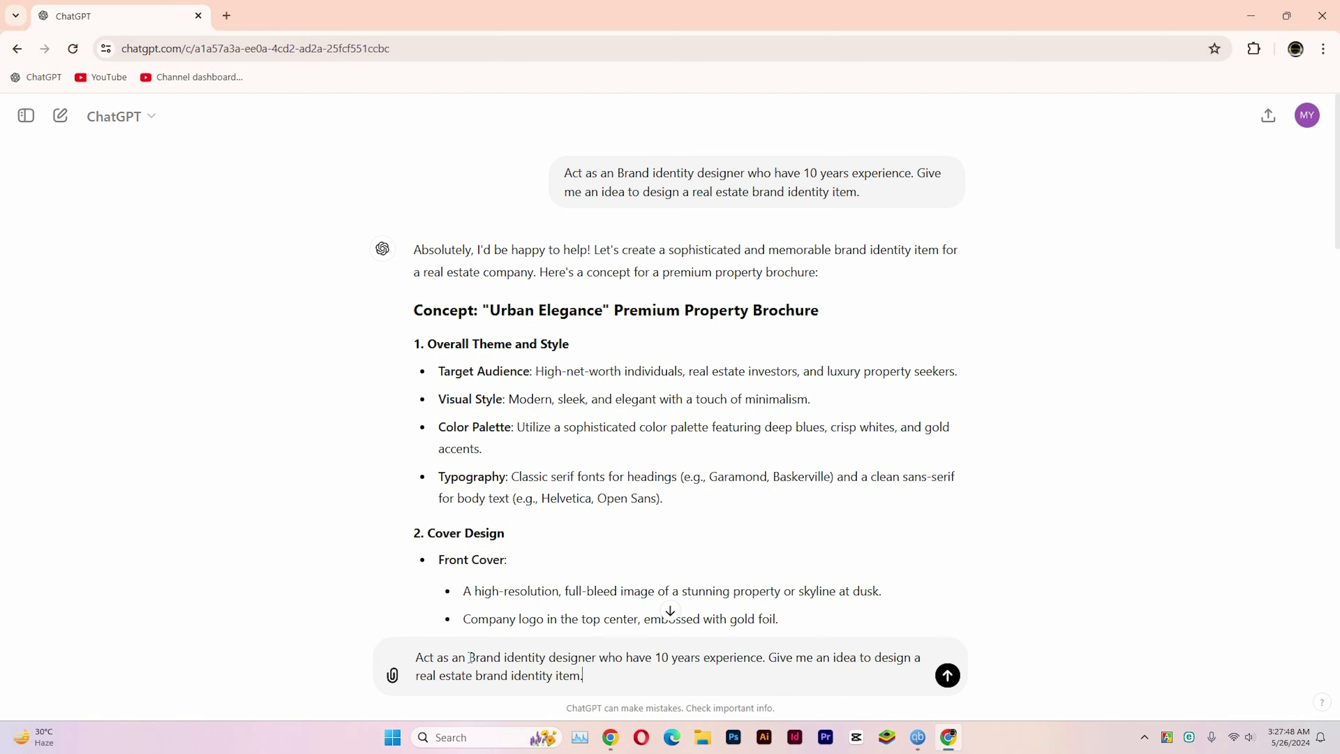
{"action": "left_click_drag", "start_coordinate": [468, 657], "coordinate": [598, 656]}
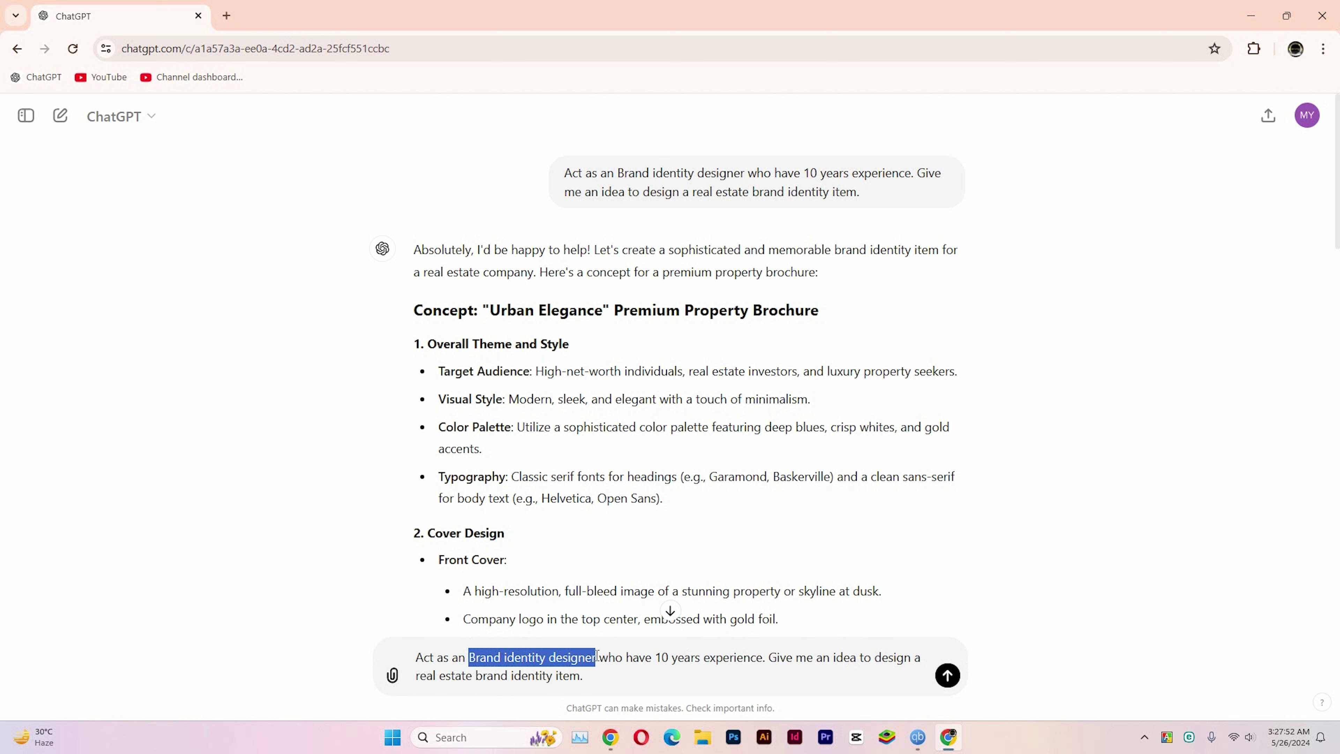
{"action": "key", "text": "BackSpace"}
{"action": "type", "text": "ce. Gi"}
{"action": "key", "text": "BackSpace"}
{"action": "type", "text": "ontent"}
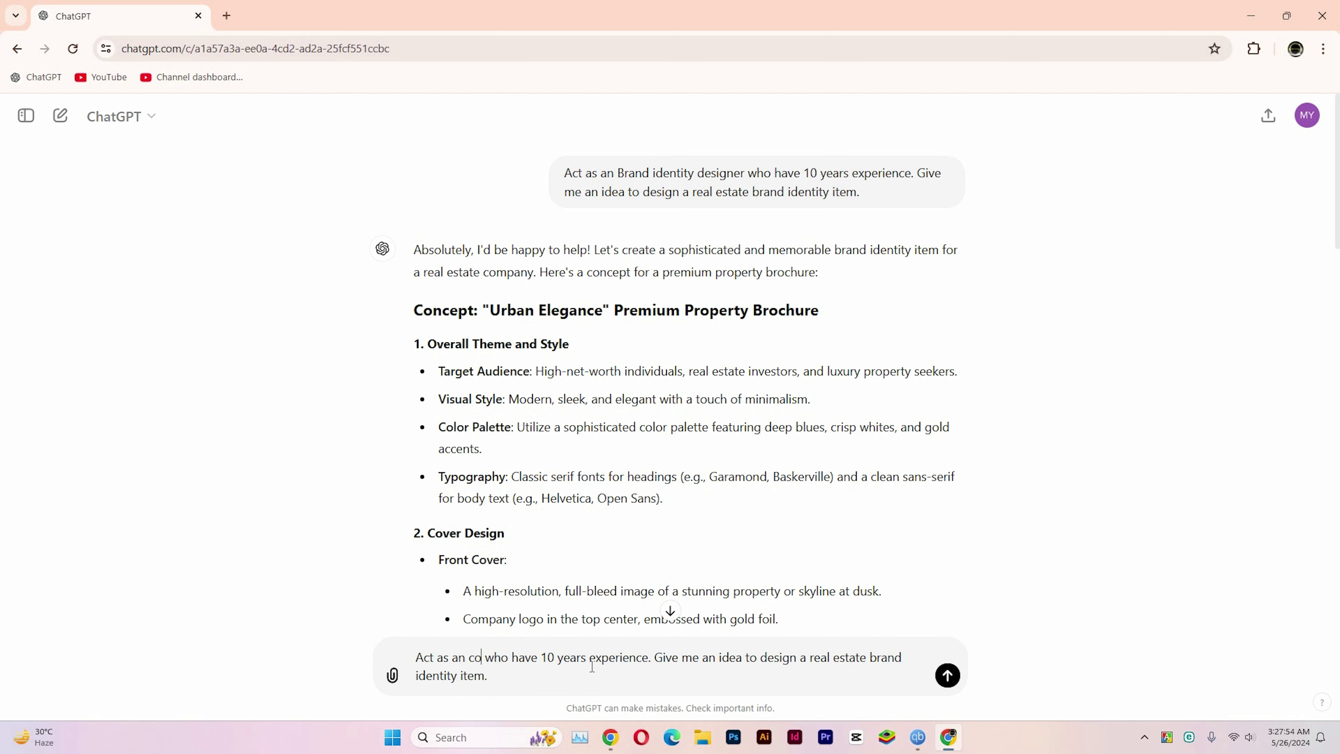
{"action": "type", "text": " writer"}
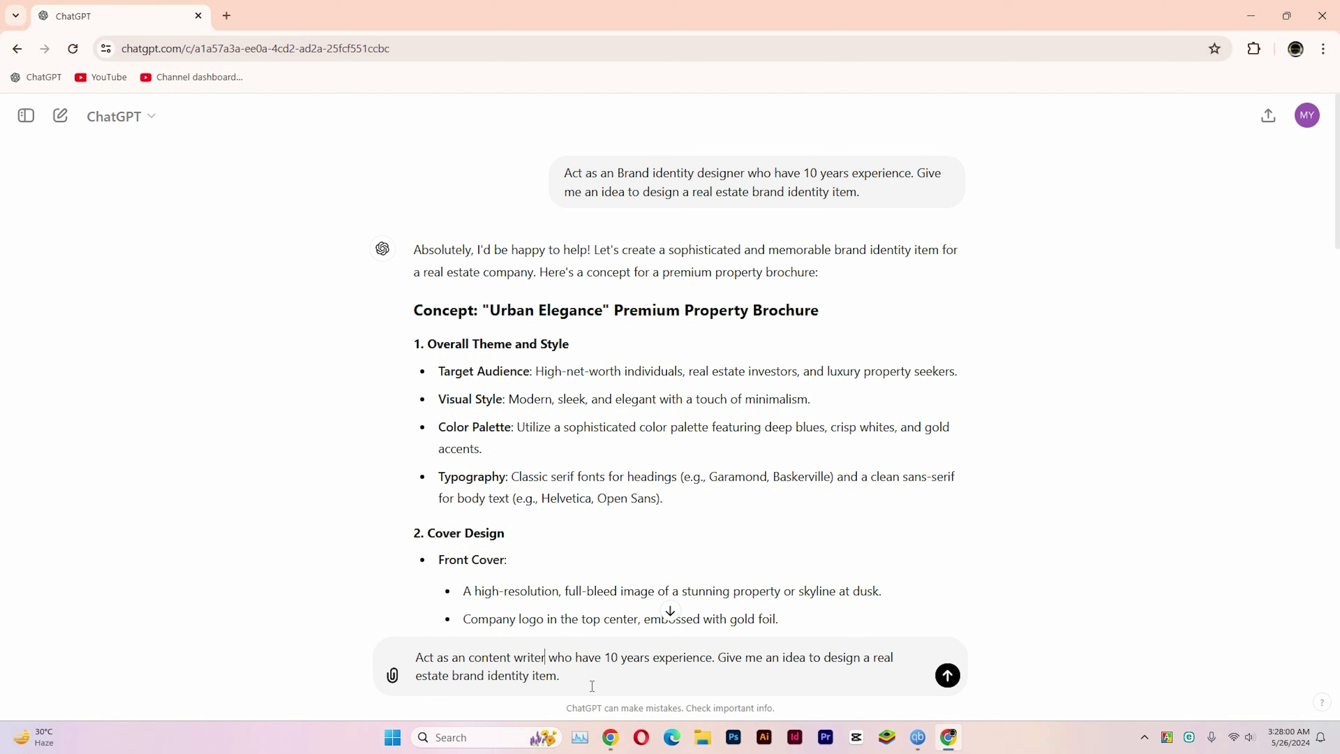
Step: Replace the request sentence after "10 years experience." in the unsent prompt with "Write me a blog post for a"
{"action": "left_click_drag", "start_coordinate": [723, 657], "coordinate": [797, 701]}
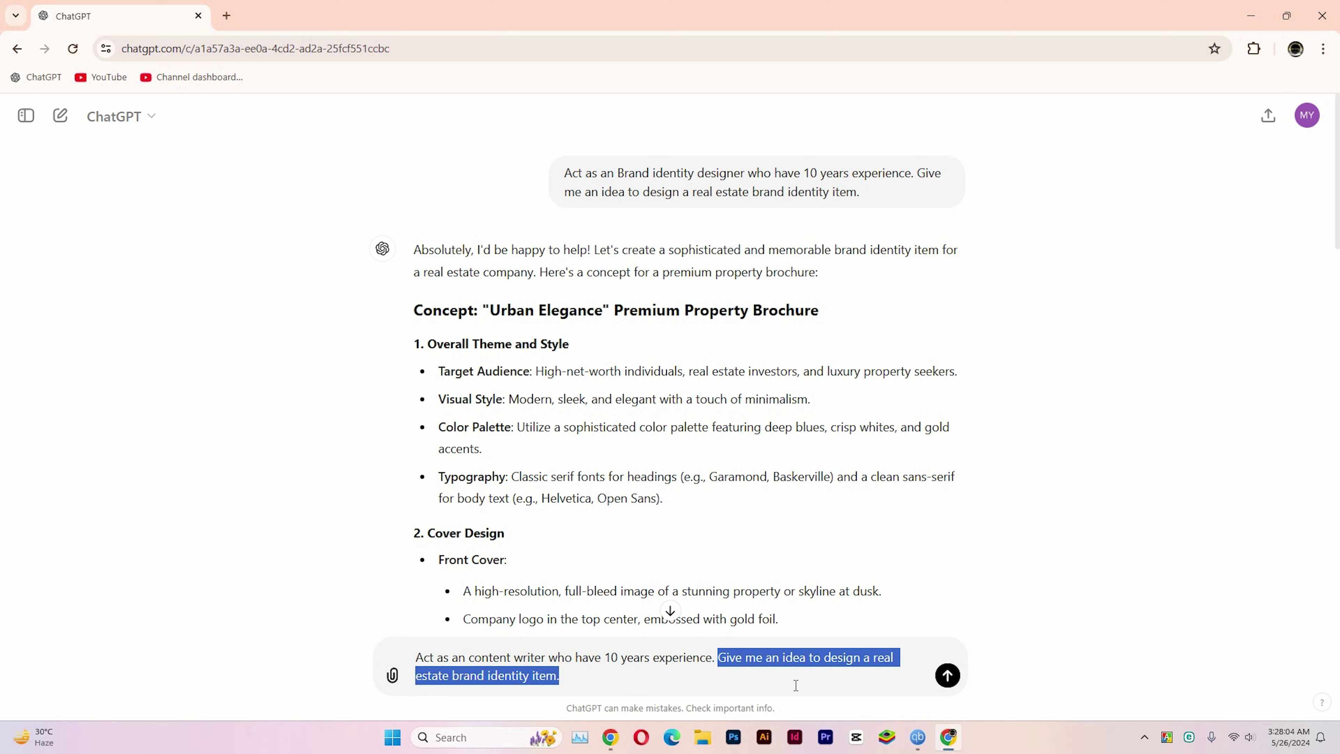
{"action": "key", "text": "BackSpace"}
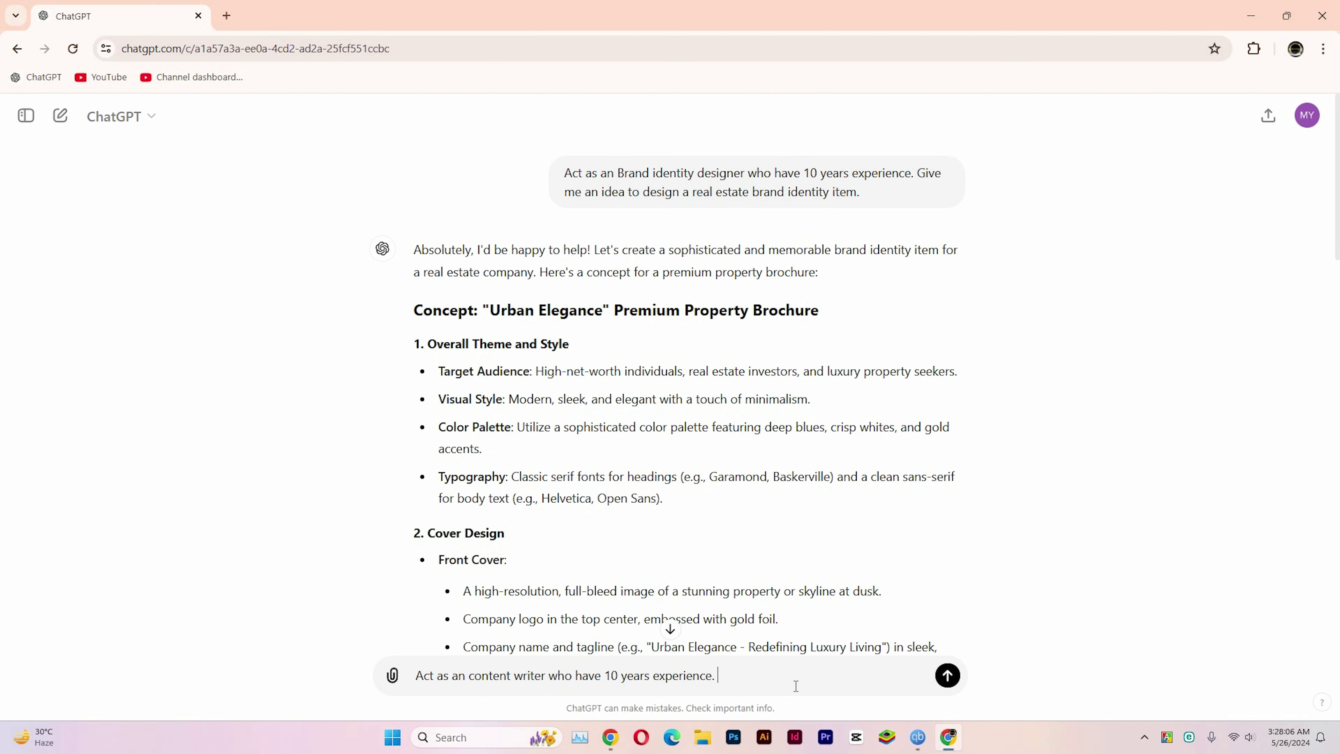
{"action": "type", "text": "Write"}
{"action": "type", "text": " me a b"}
{"action": "type", "text": "log"}
{"action": "type", "text": " pod"}
{"action": "key", "text": "BackSpace"}
{"action": "key", "text": "BackSpace"}
{"action": "type", "text": "st for a"}
{"action": "scroll", "coordinate": [840, 629], "scroll_direction": "down", "scroll_amount": 7}
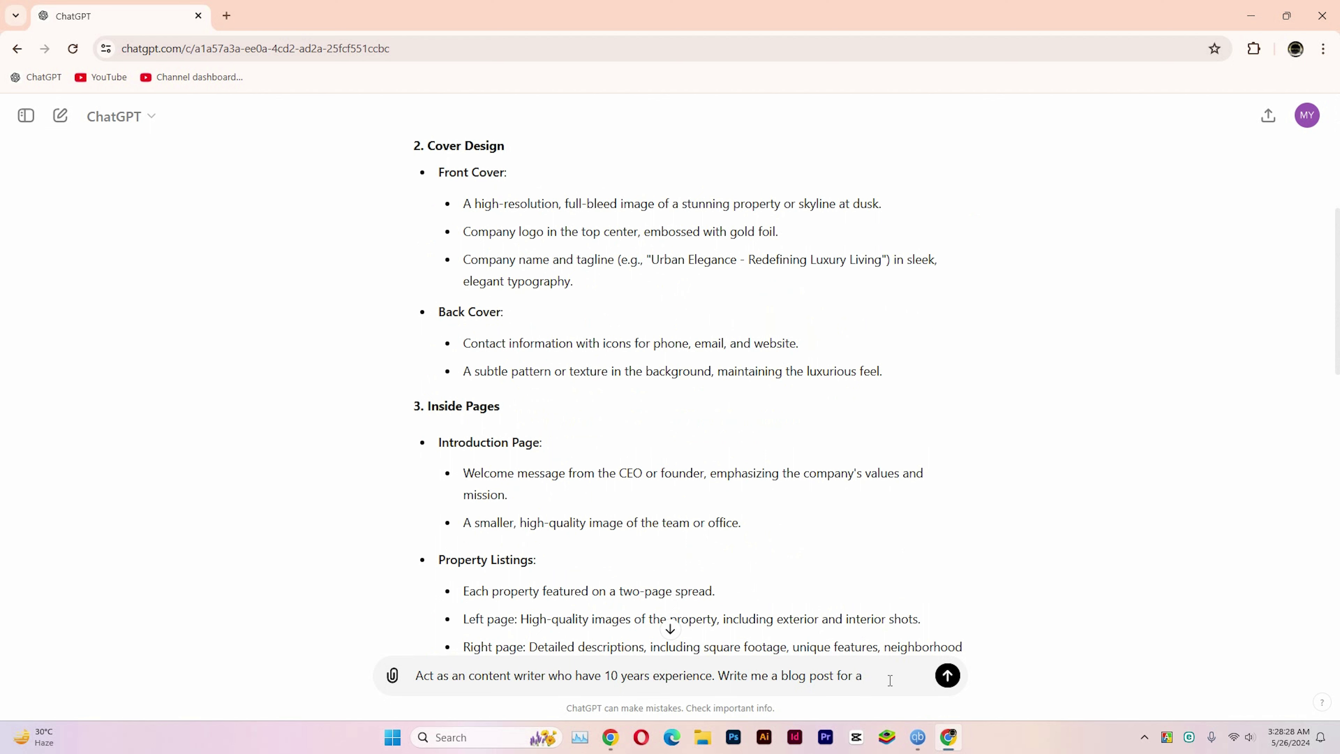
{"action": "scroll", "coordinate": [868, 624], "scroll_direction": "down", "scroll_amount": 19}
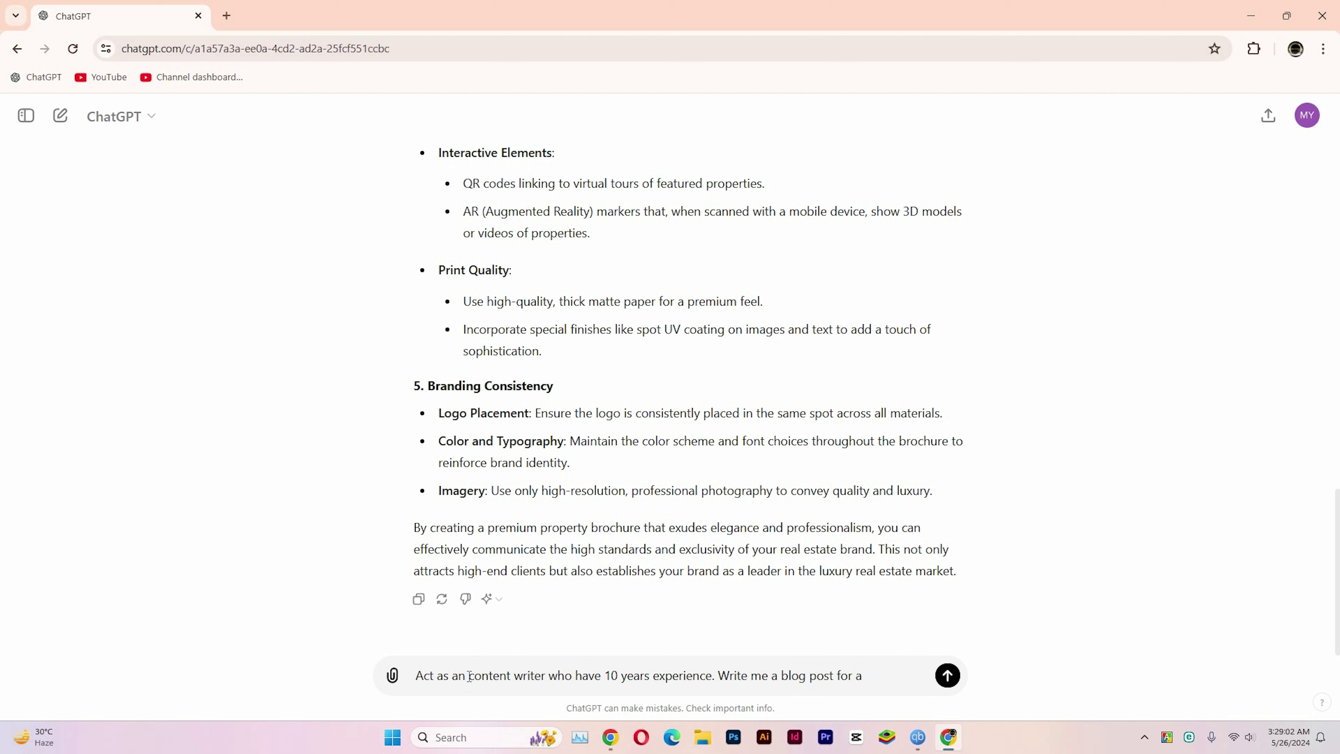
{"action": "left_click_drag", "start_coordinate": [468, 677], "coordinate": [547, 675]}
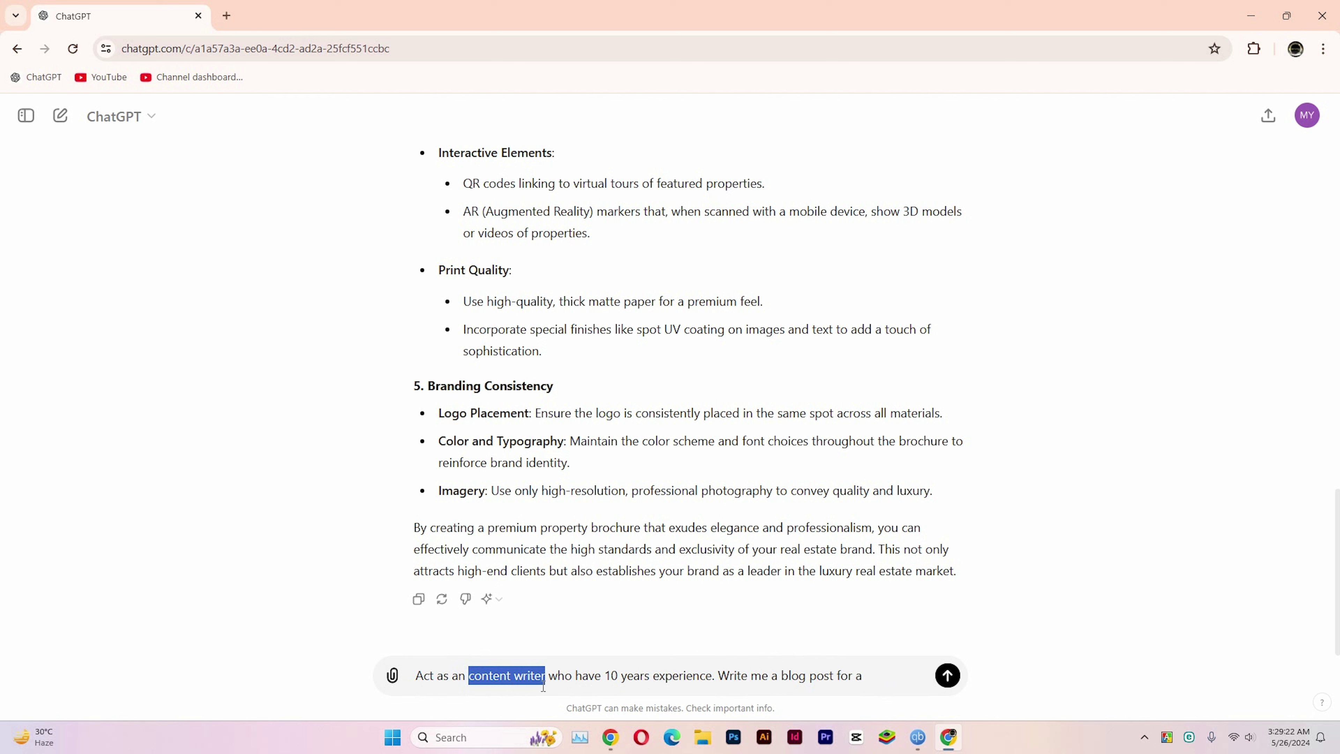
{"action": "left_click", "coordinate": [476, 680]}
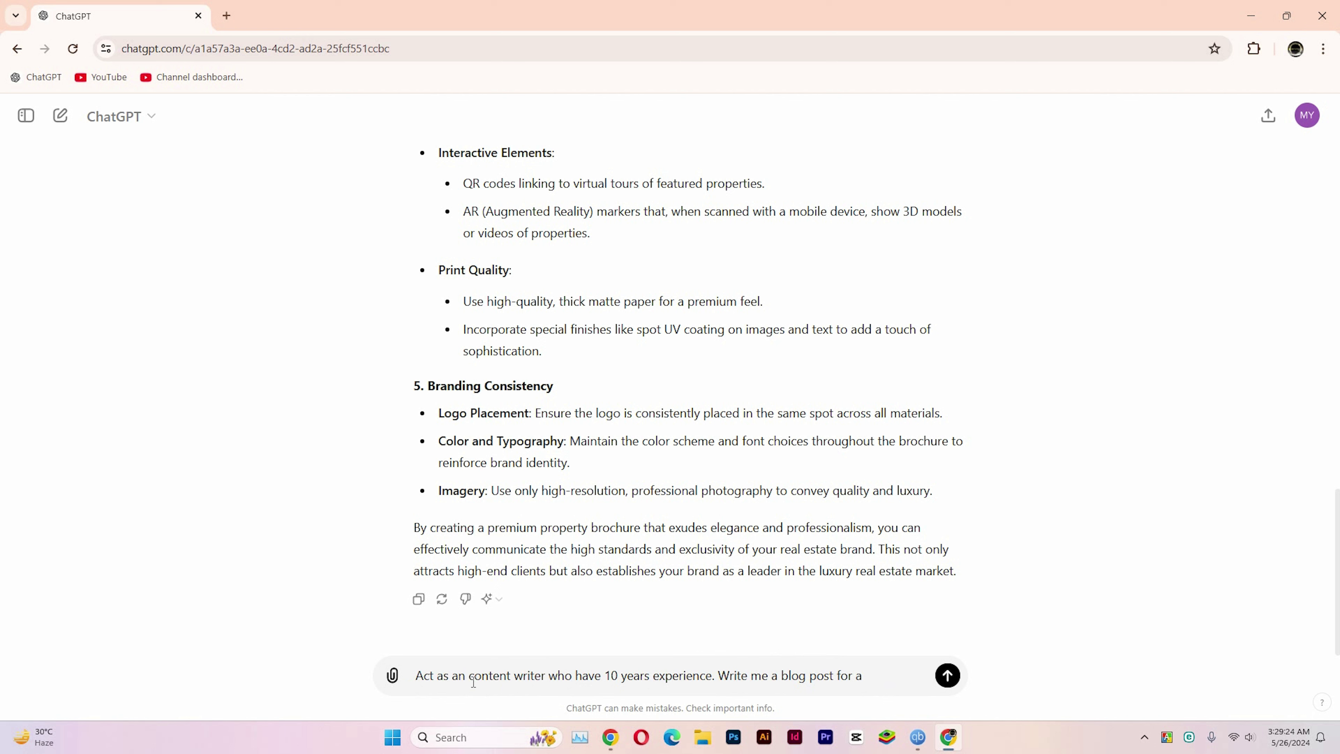